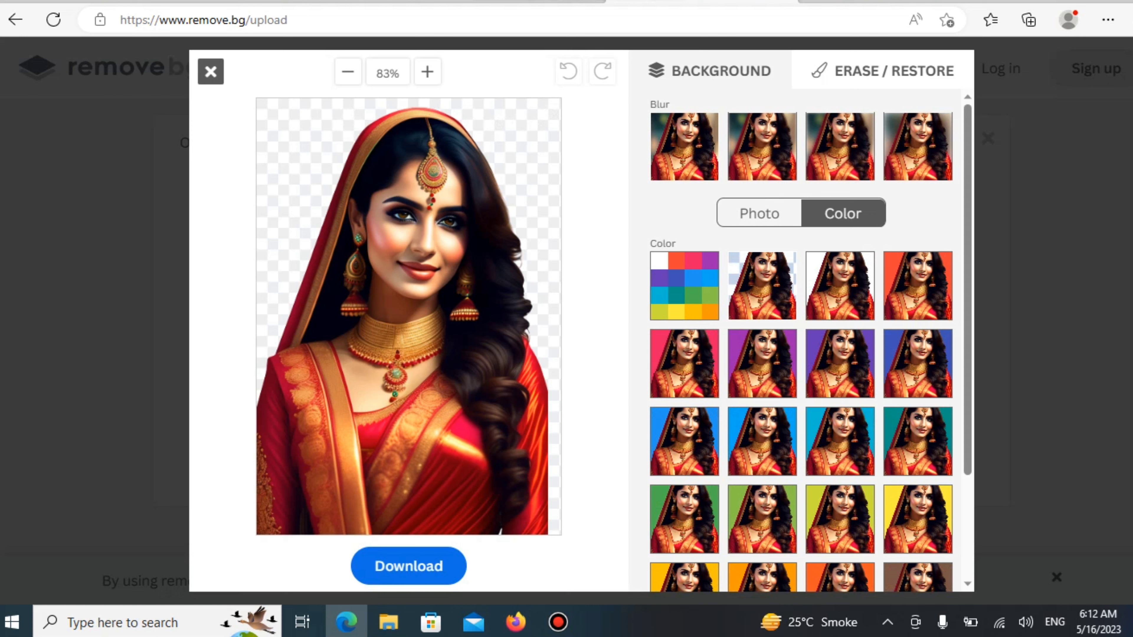
Give the cut-out portrait of the woman in the red dress a plain green background and download the image.
click(684, 518)
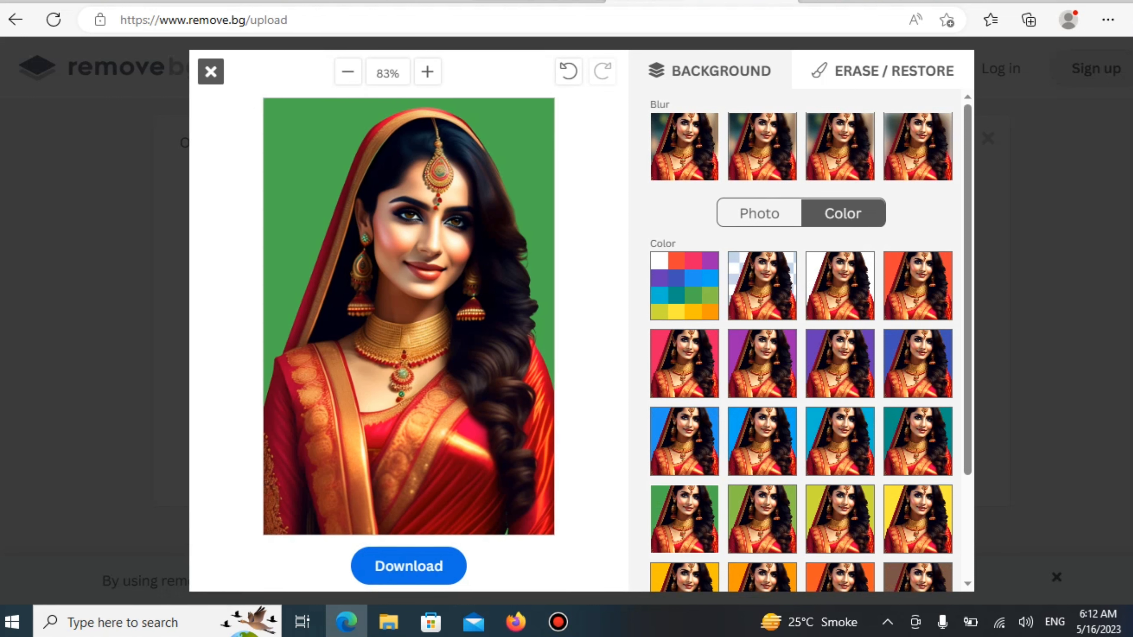
click(419, 566)
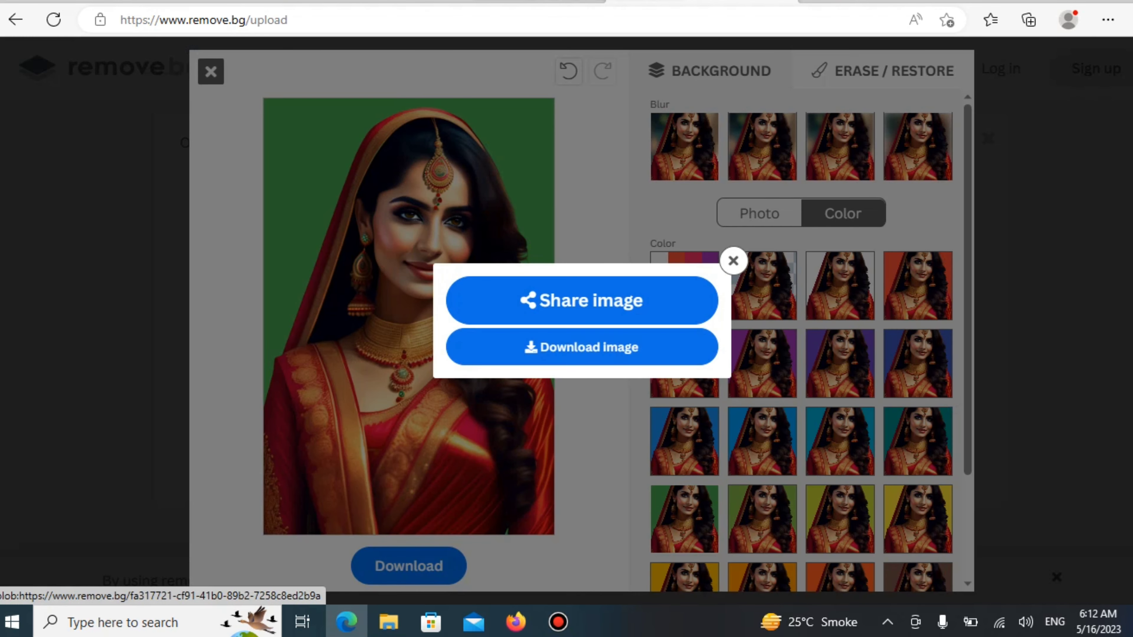
click(582, 347)
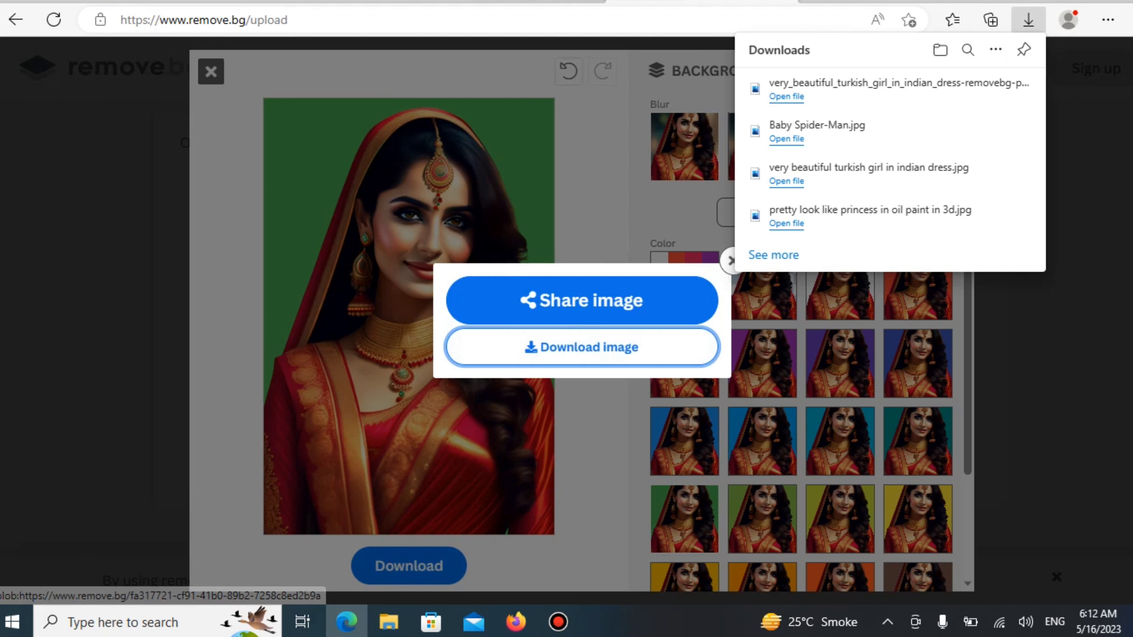
Search Google for "d id" in a new browser tab and open the D-ID website.
key(ctrl+t)
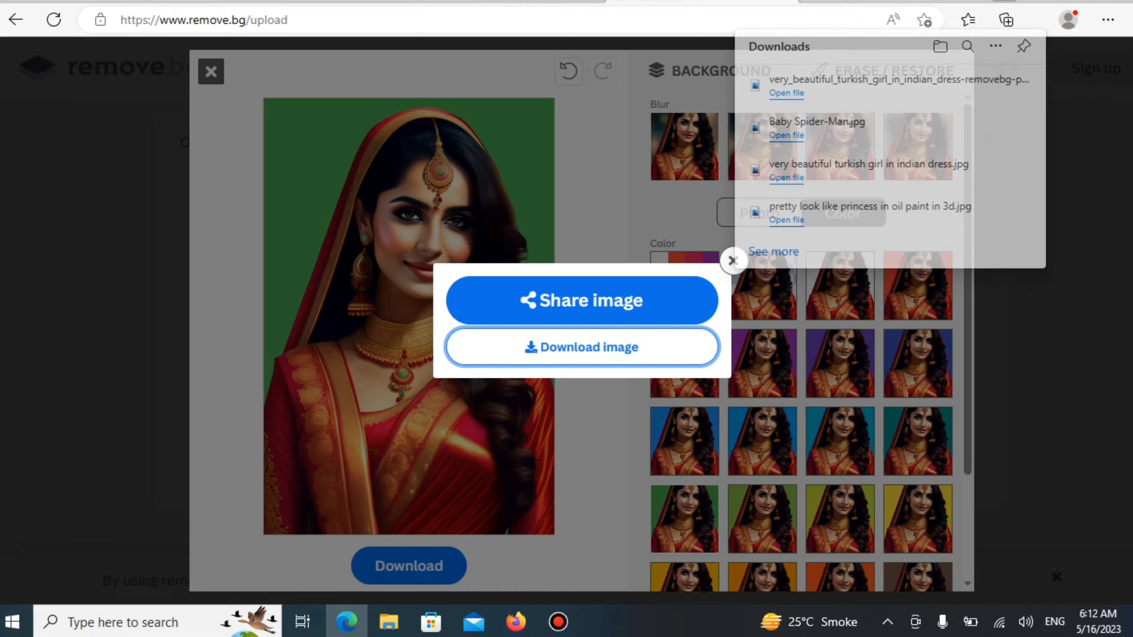
text(g)
key(Return)
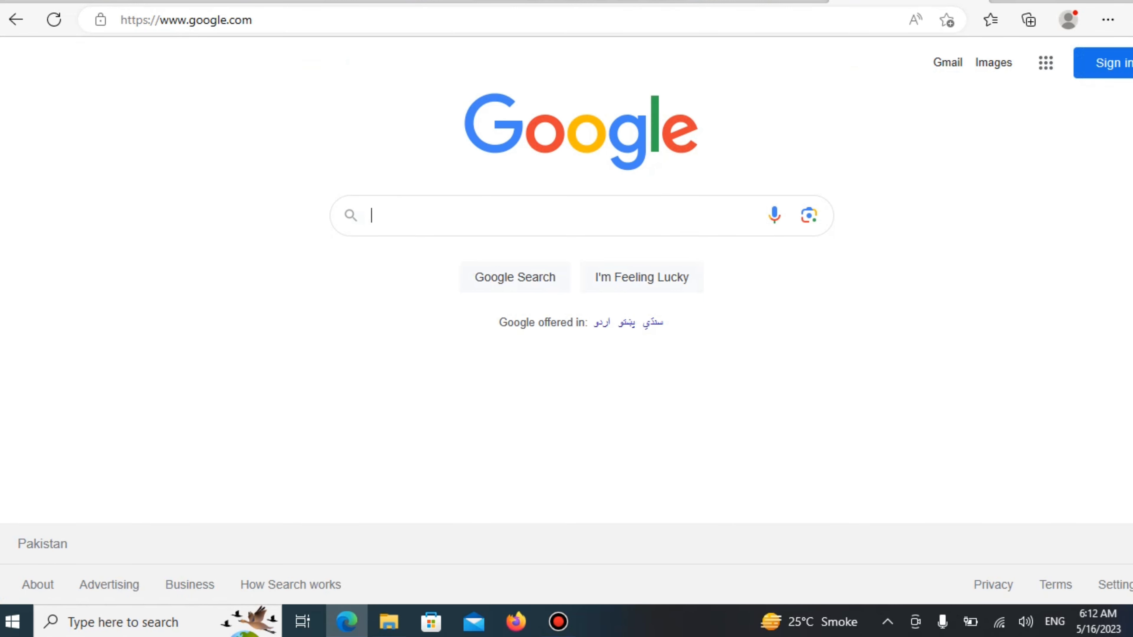
text(d id)
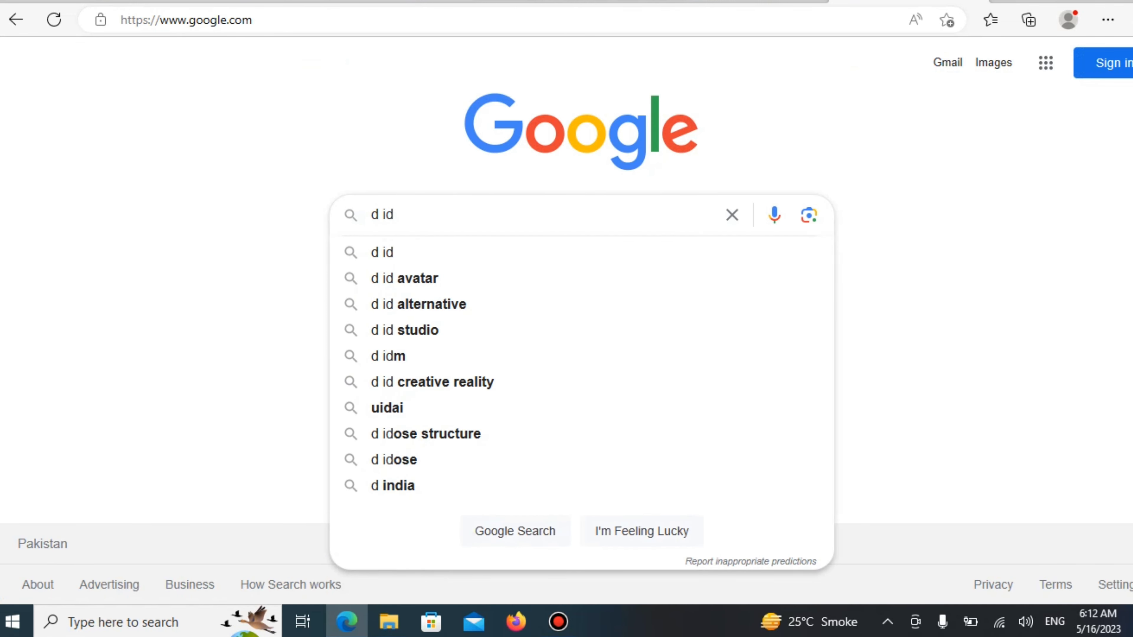
key(Return)
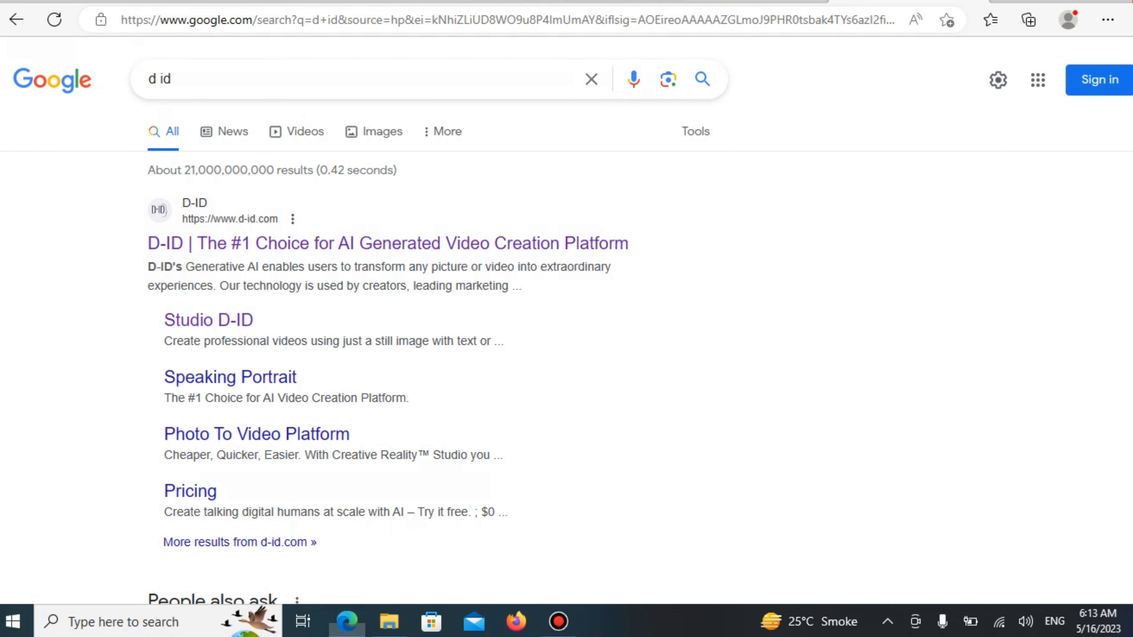
click(387, 243)
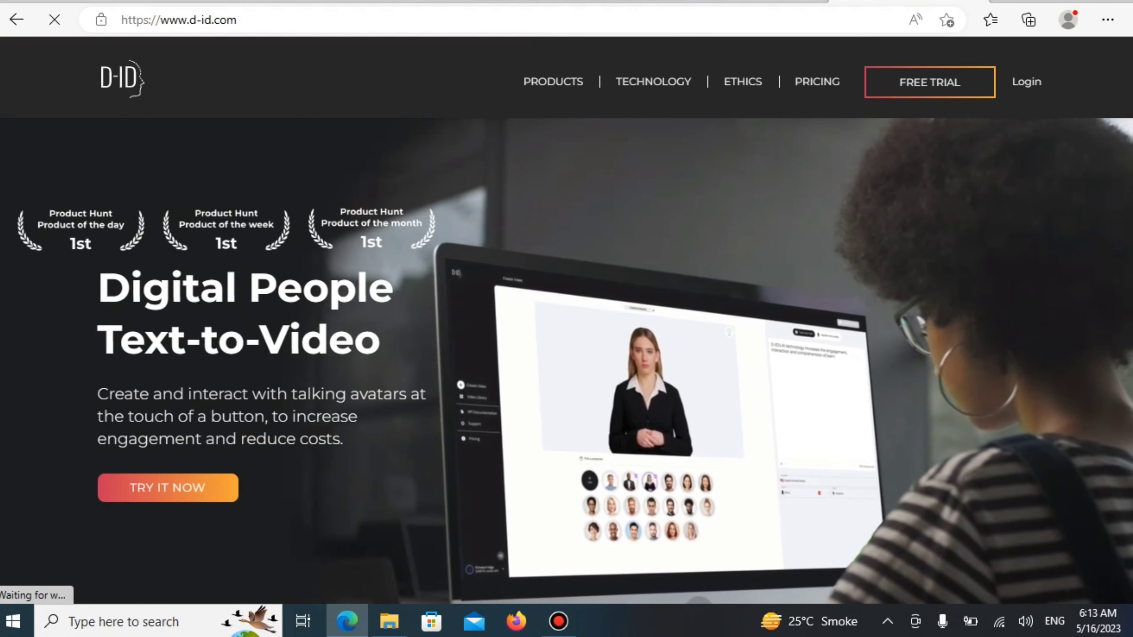
Examine the D-ID homepage, including its product descriptions, customer testimonials and news sections.
scroll(567, 312, down, 5)
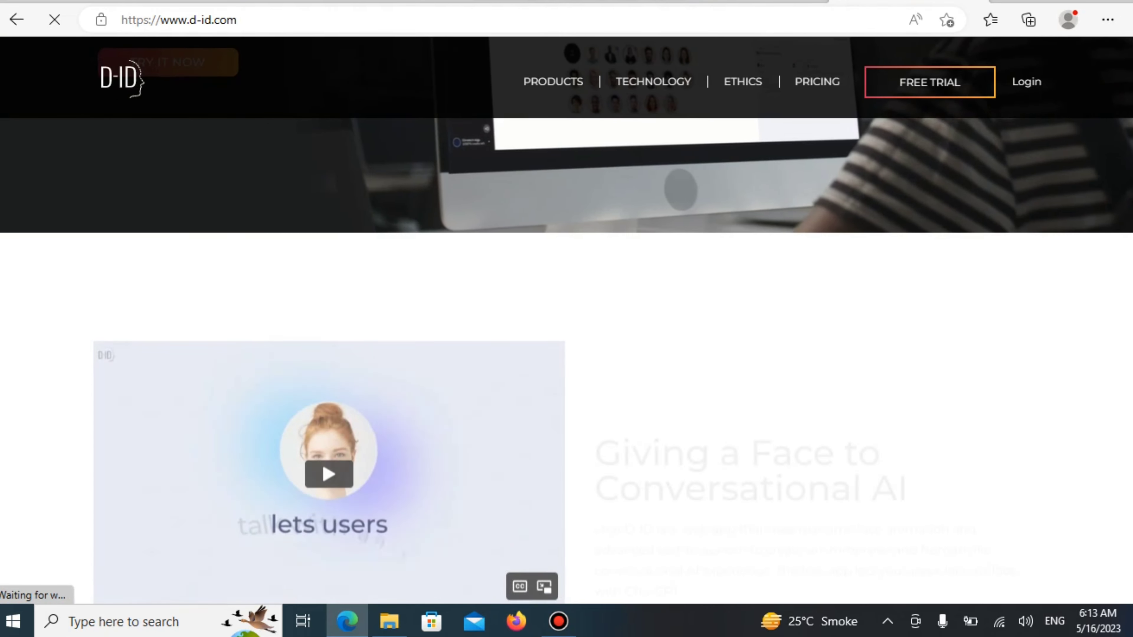
scroll(566, 313, up, 1)
scroll(567, 312, up, 3)
scroll(566, 312, down, 8)
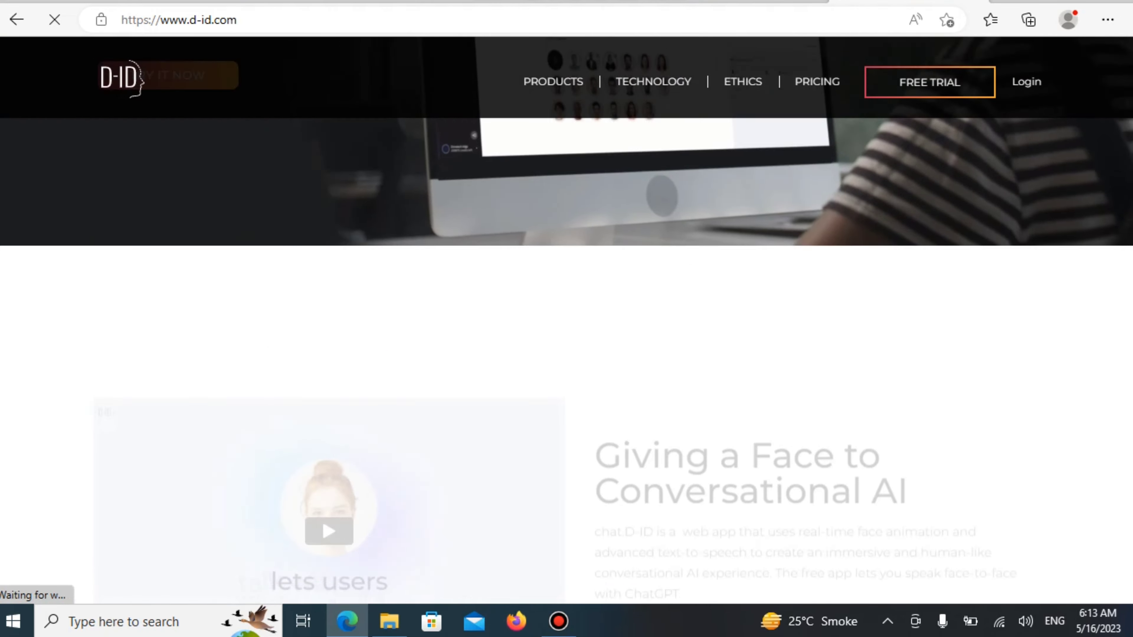
scroll(566, 312, down, 6)
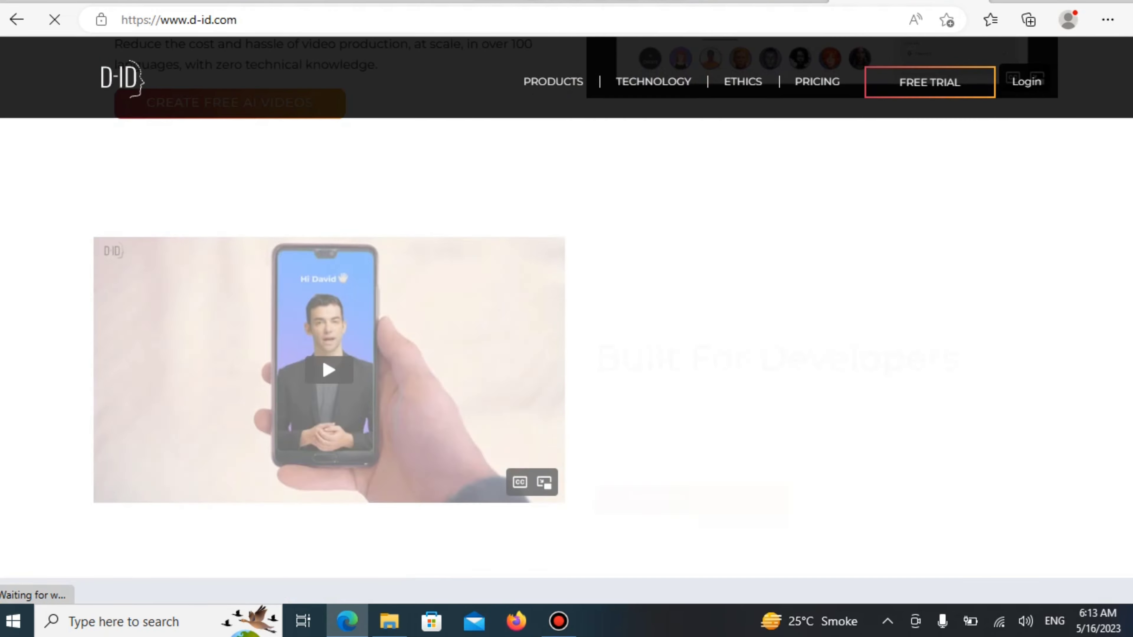
scroll(567, 312, up, 3)
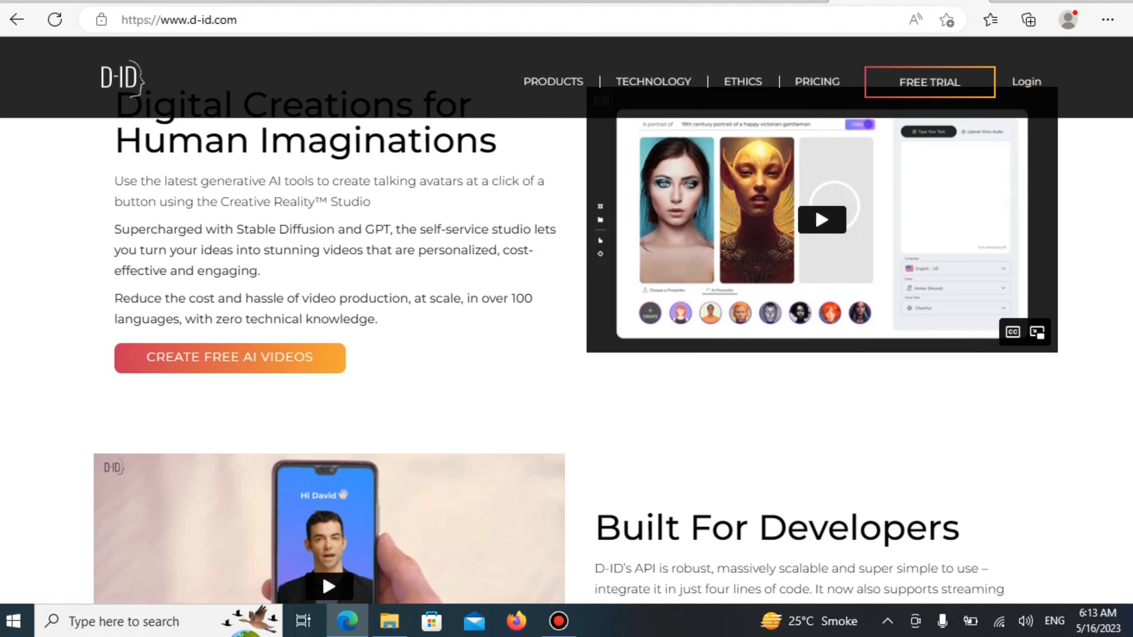
scroll(566, 322, down, 15)
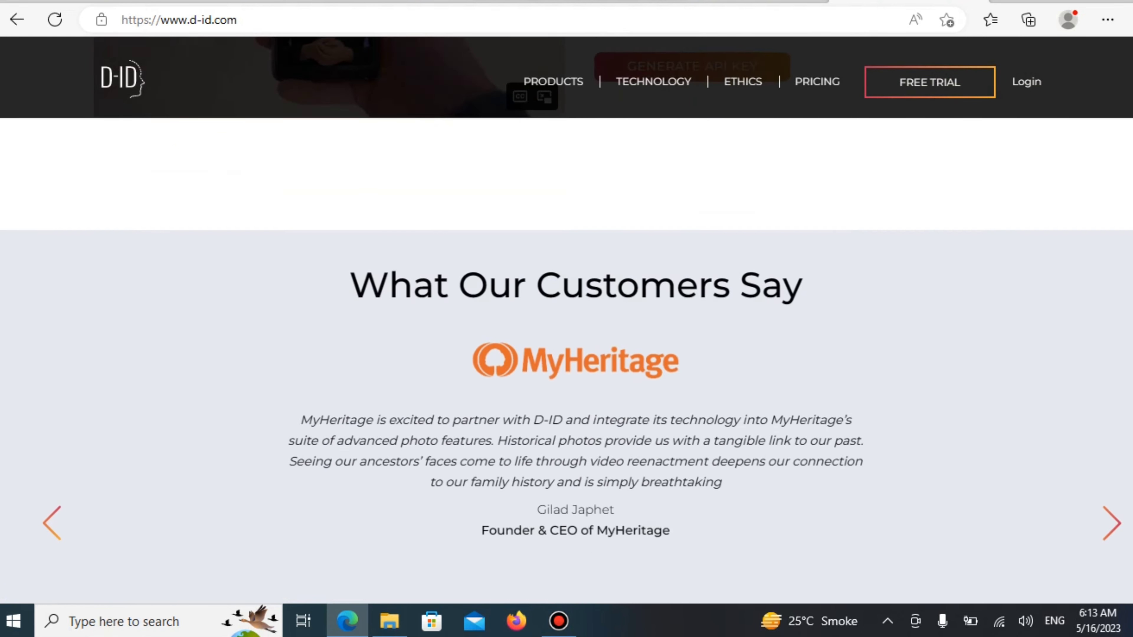
scroll(567, 321, down, 12)
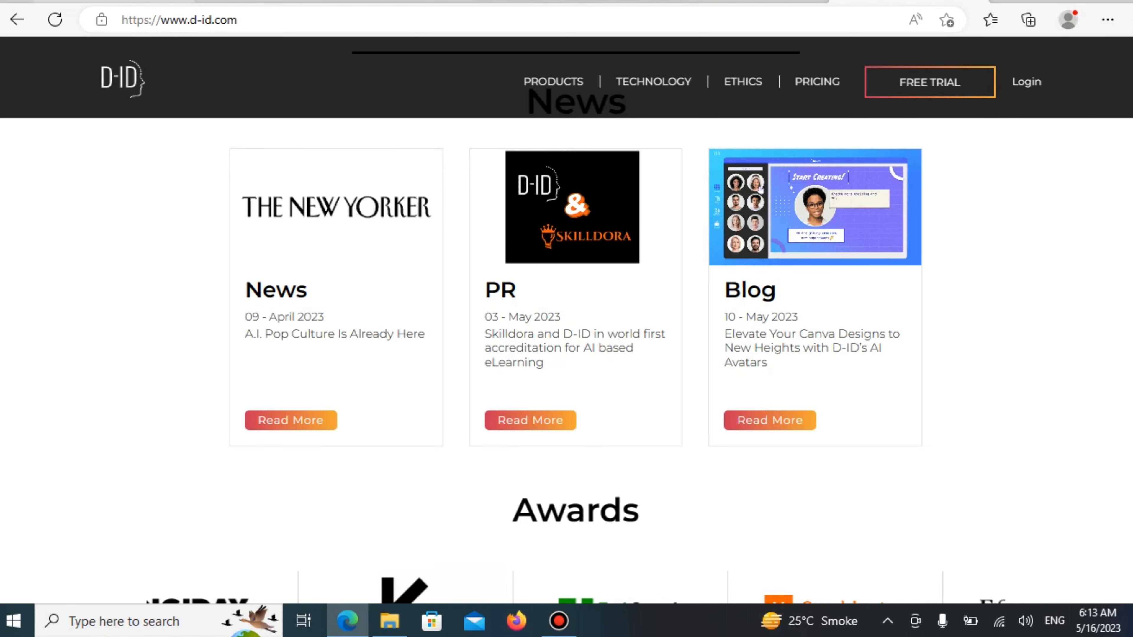
Switch to D-ID Studio, start a new video and look through the available presenters.
click(111, 2)
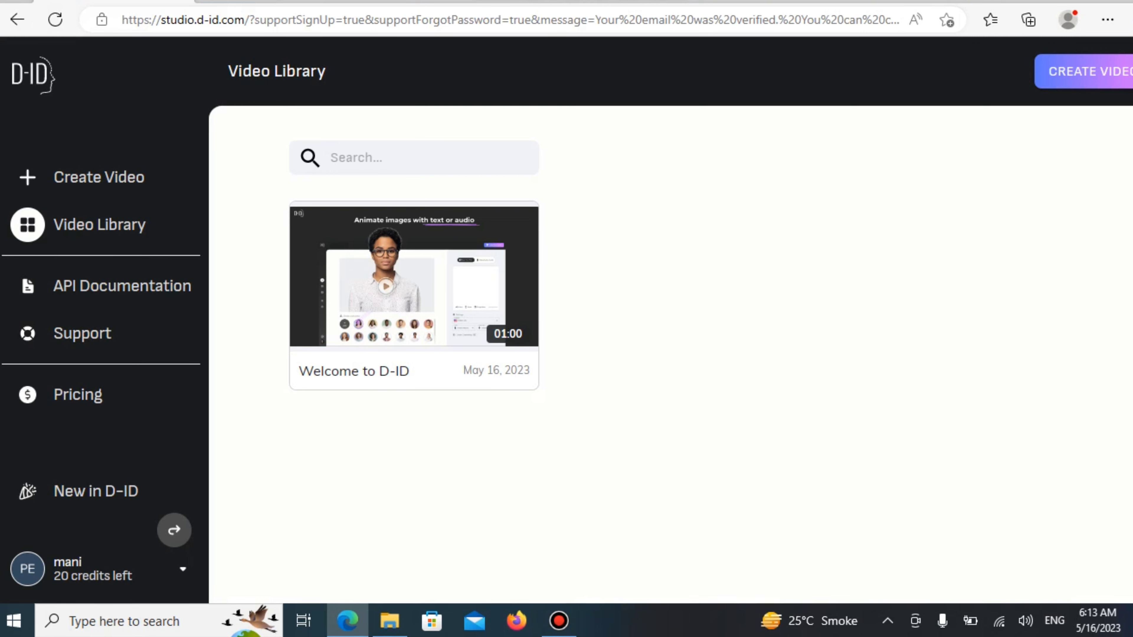
click(1091, 71)
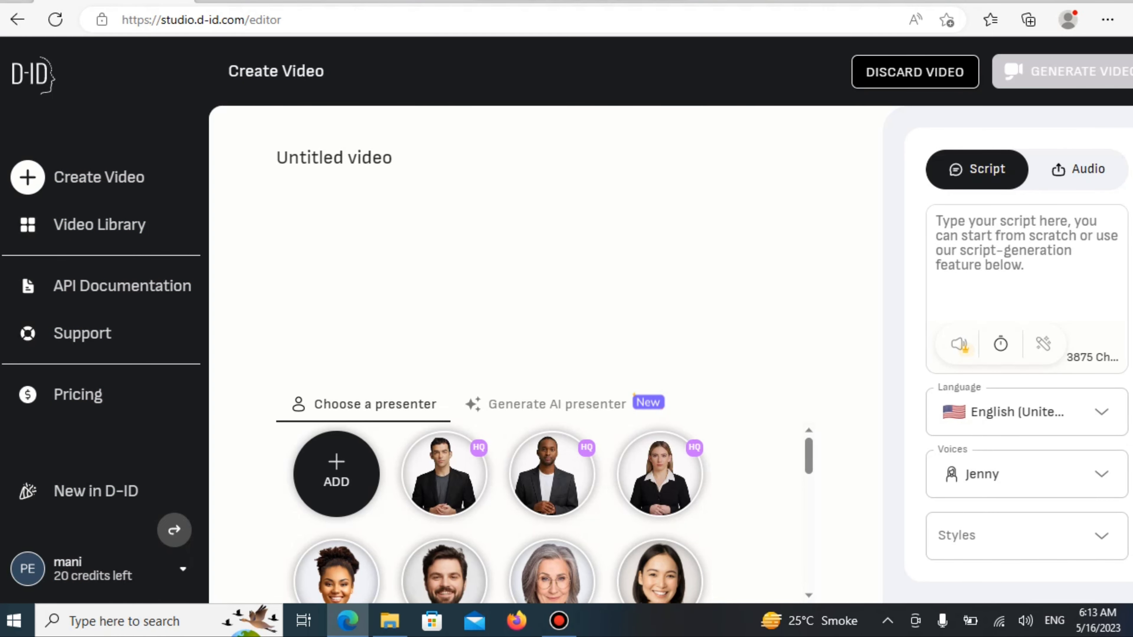
scroll(655, 513, down, 3)
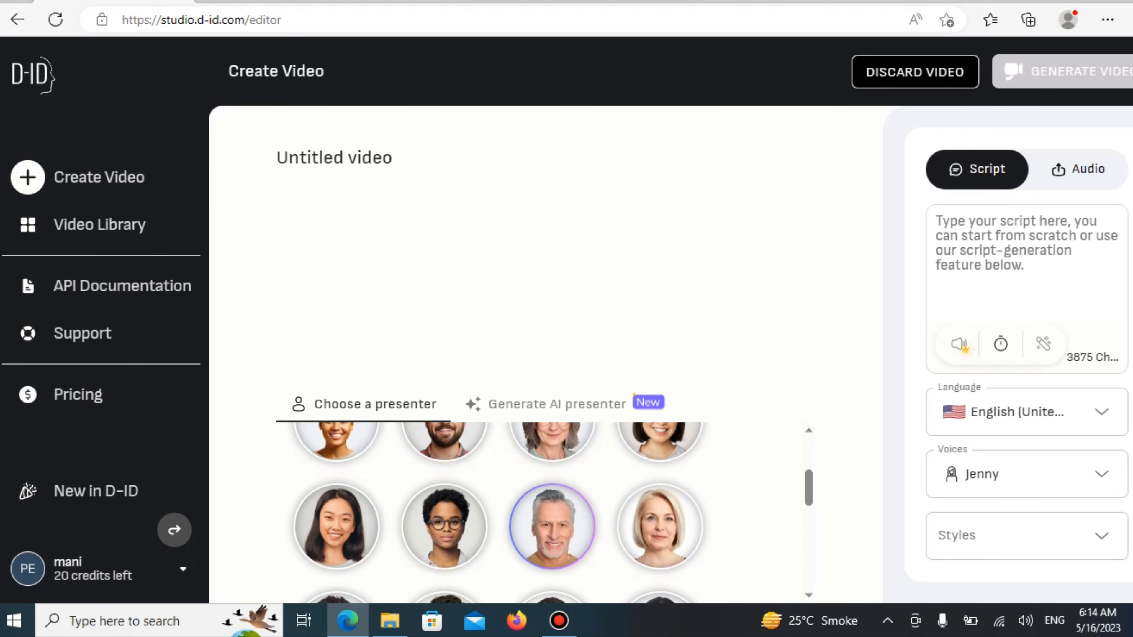
scroll(442, 527, up, 2)
scroll(444, 504, up, 1)
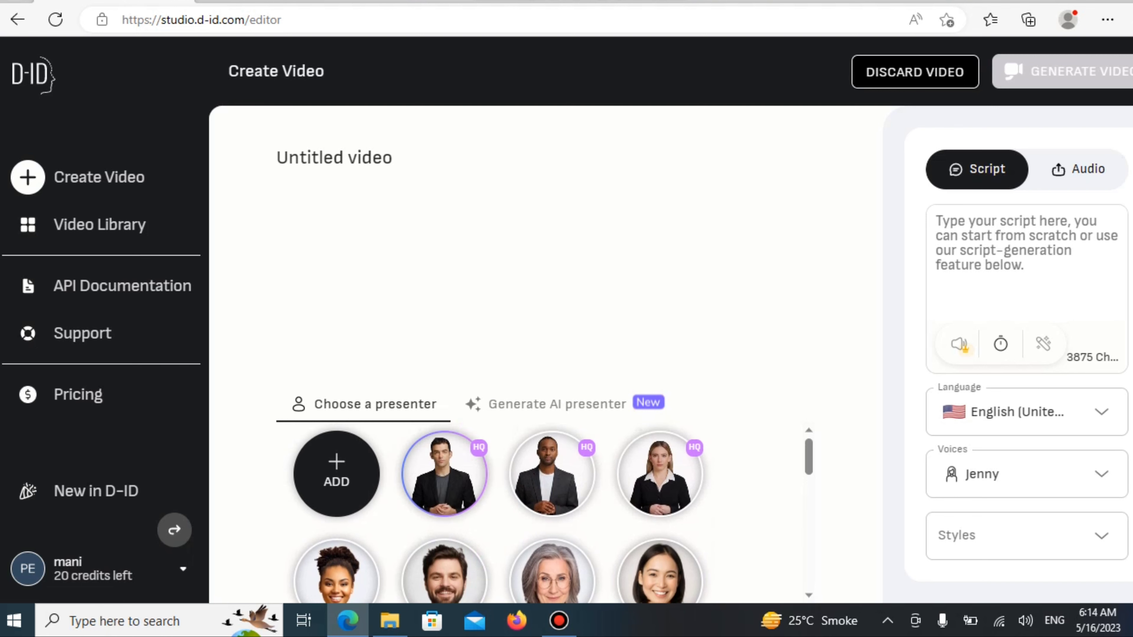
Upload the downloaded green-background portrait (removebg-preview) from the Downloads folder as the video's presenter.
mouse_move(337, 473)
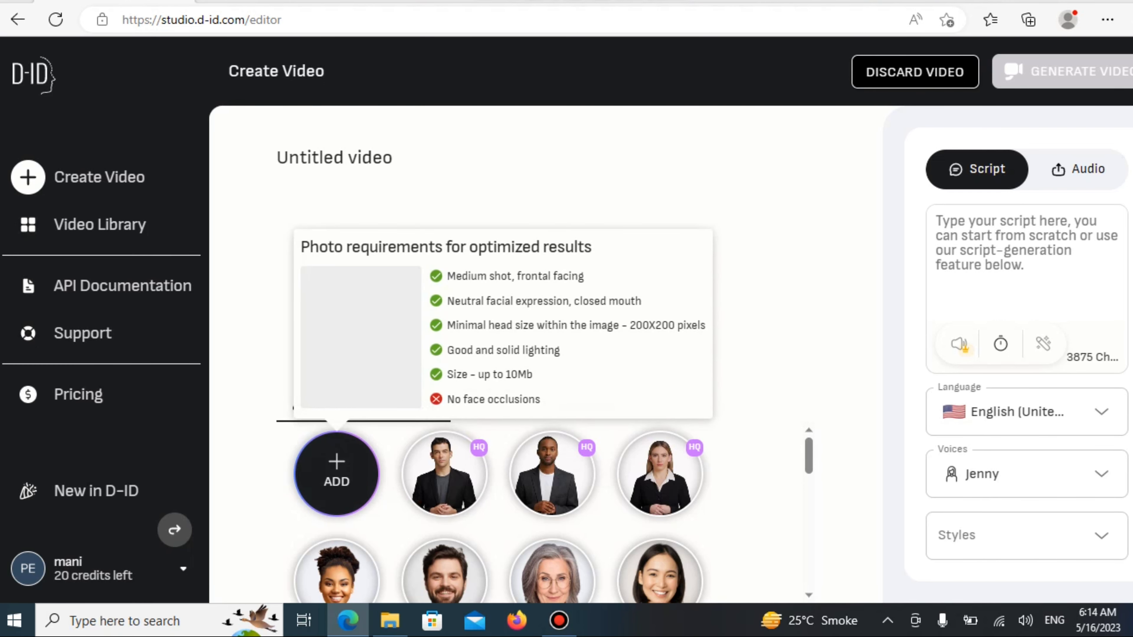
click(336, 474)
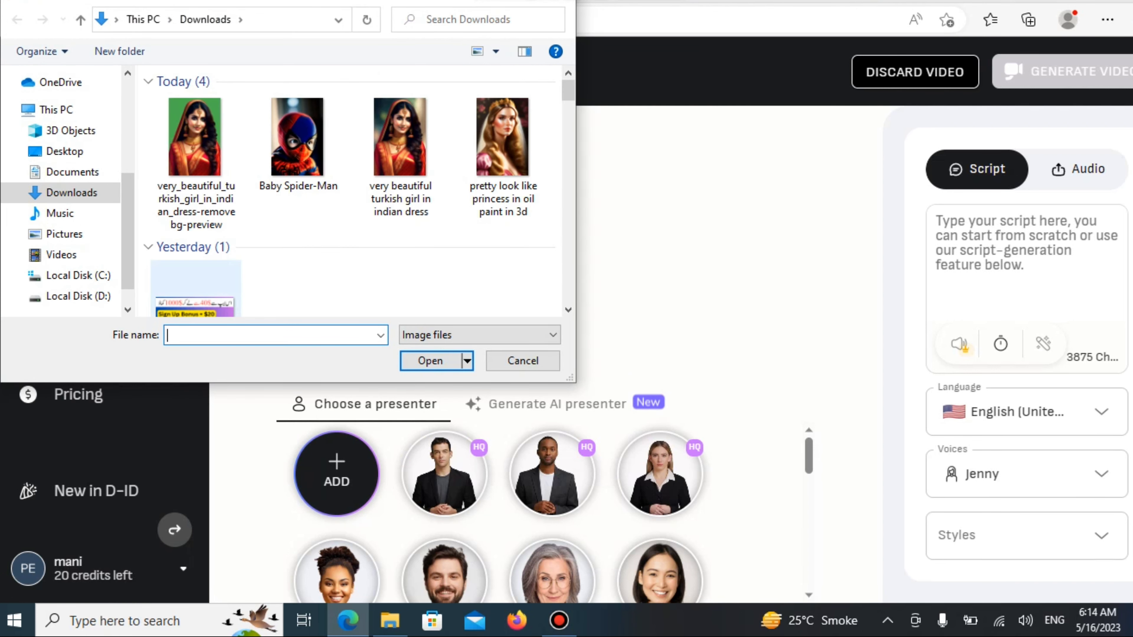
double_click(195, 147)
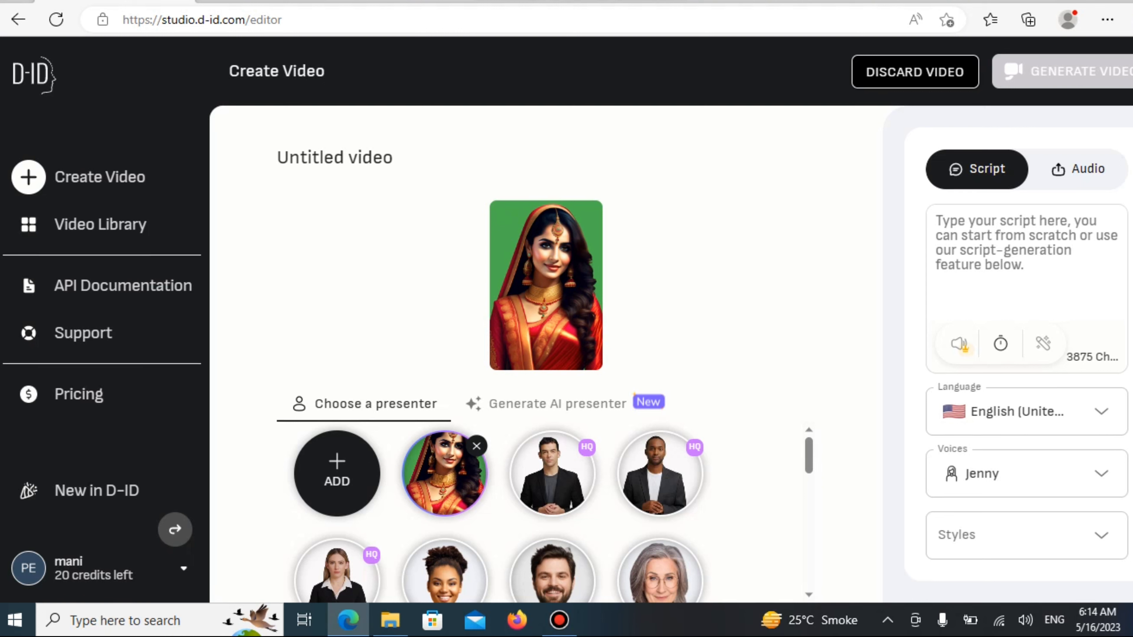
Look at the own-voice audio option, then paste the copied Urdu text as the video's script and read it through.
click(1078, 169)
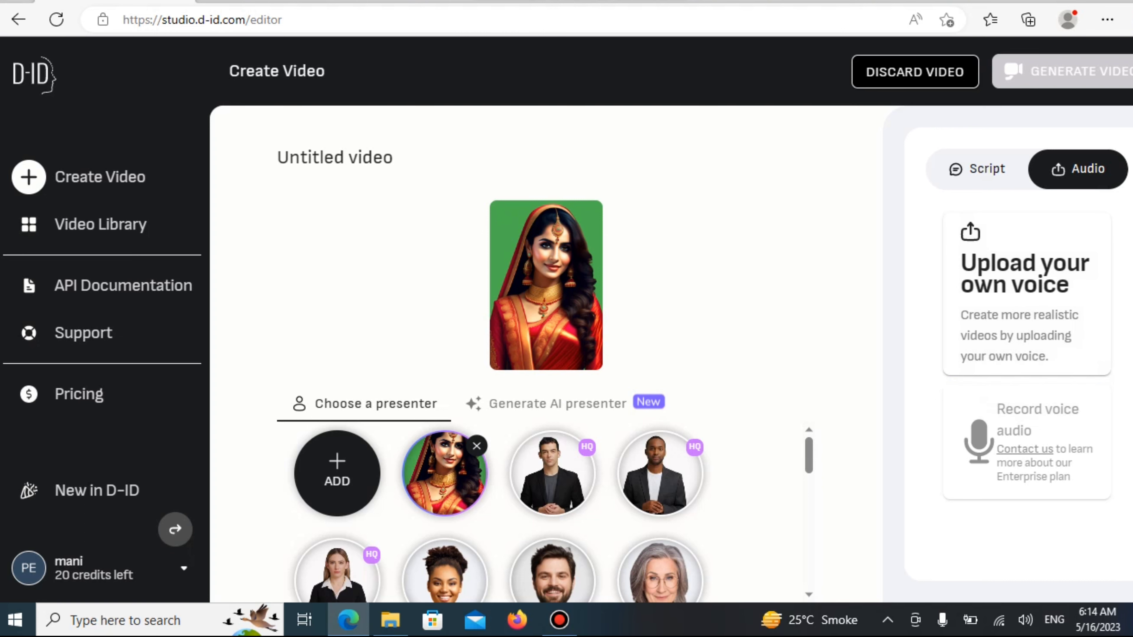
click(977, 169)
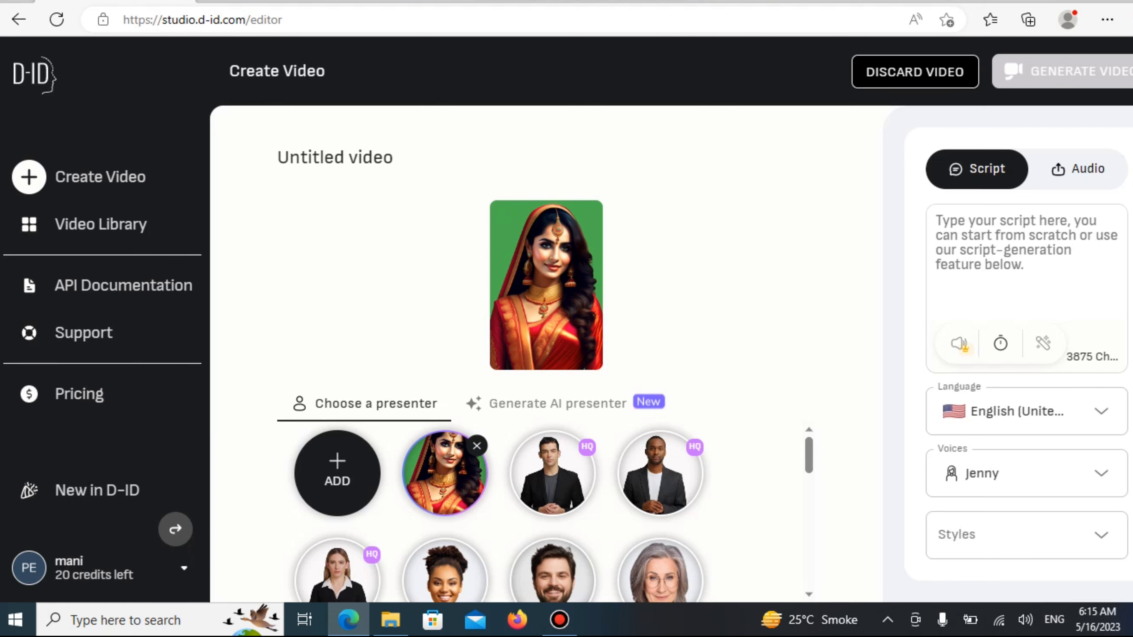
right_click(943, 259)
click(989, 394)
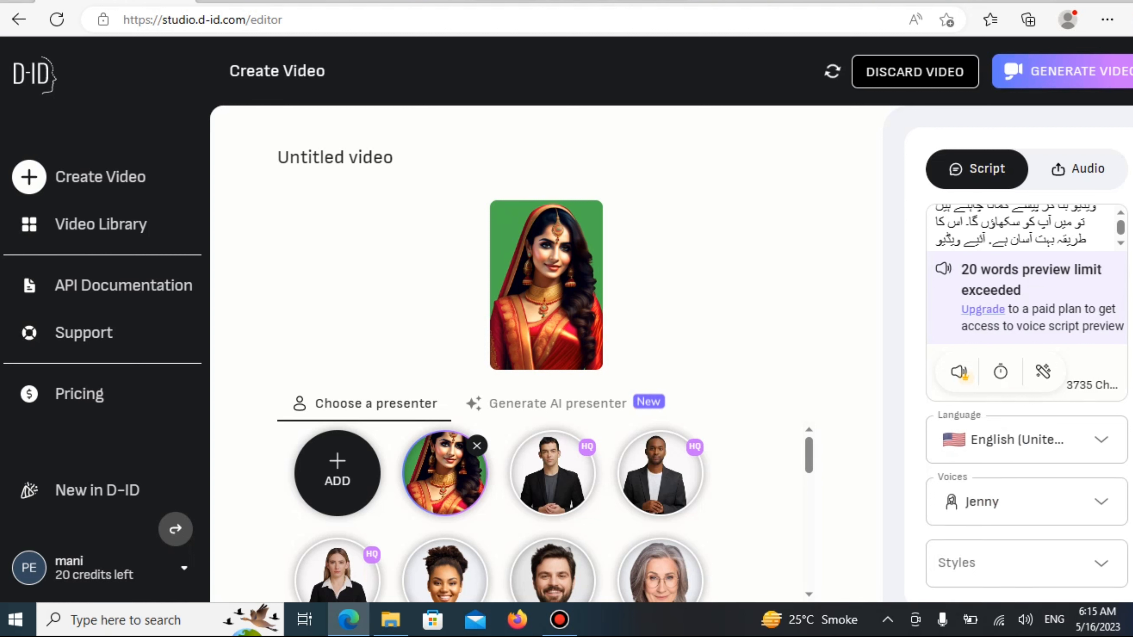
scroll(1020, 227, up, 1)
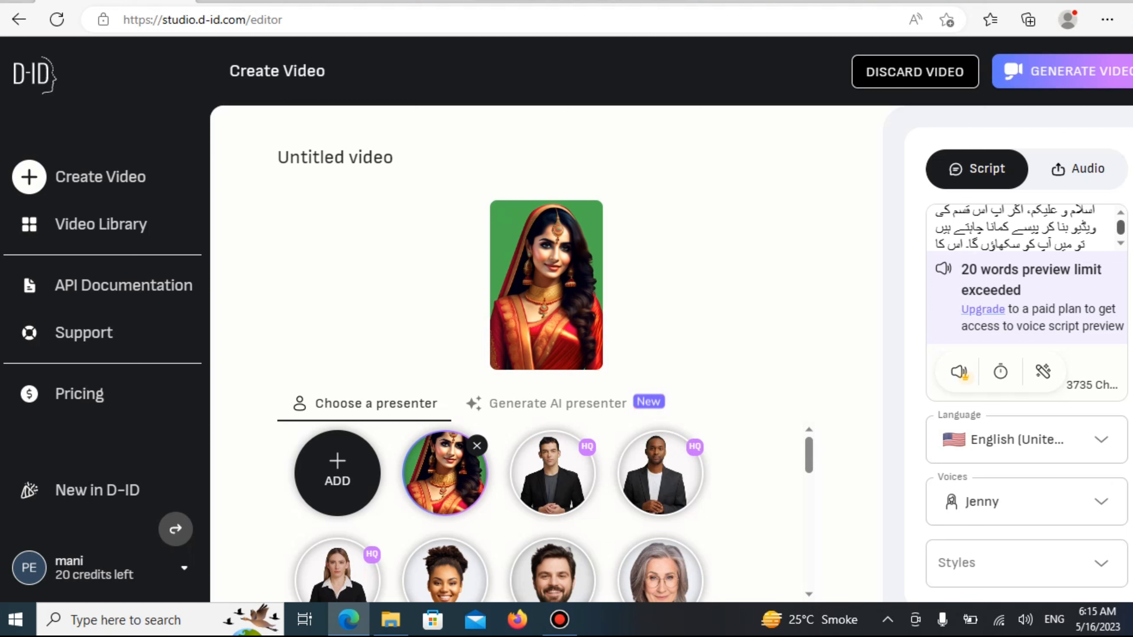
scroll(1019, 227, up, 1)
scroll(1019, 228, down, 2)
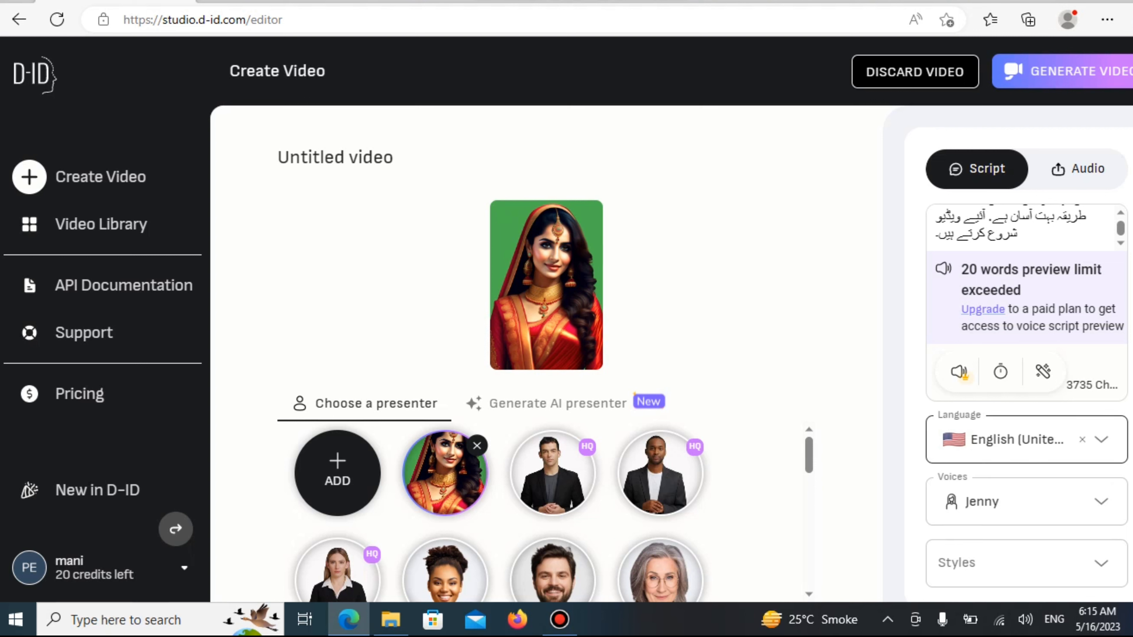
Set the script's language to Urdu (Pakistan) and its voice to the female voice Uzma.
click(1103, 439)
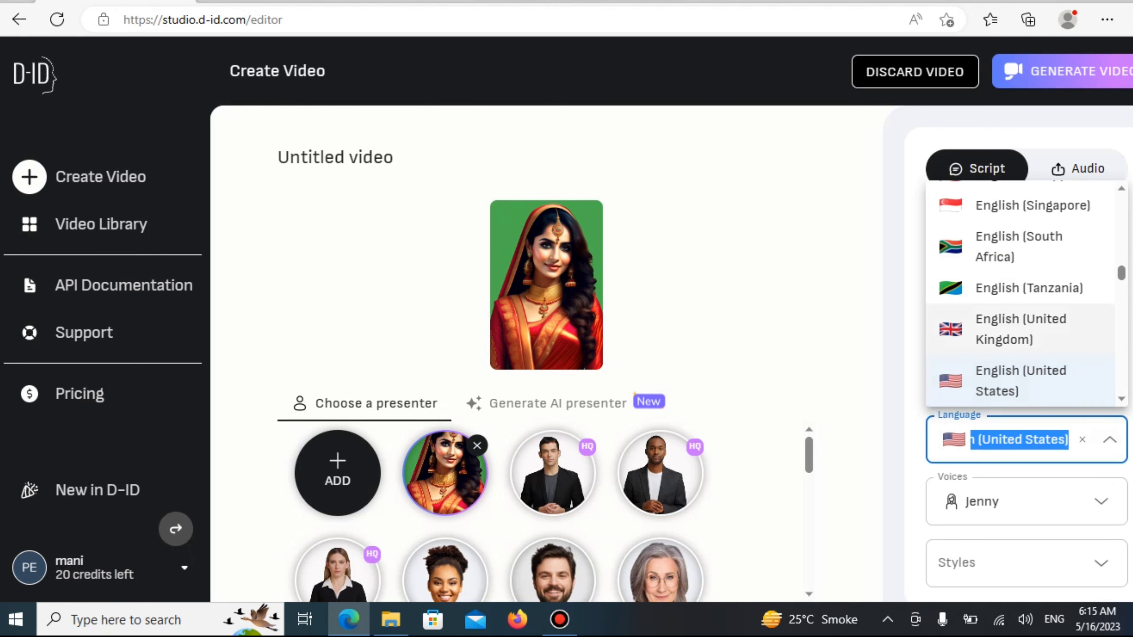
text(ur)
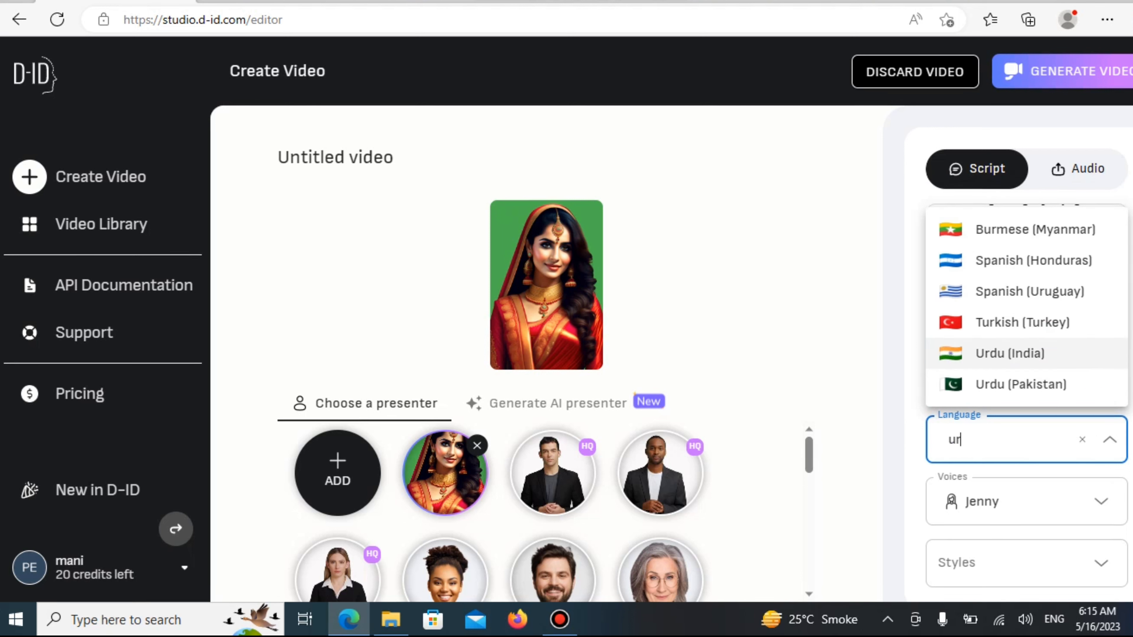
key(Down)
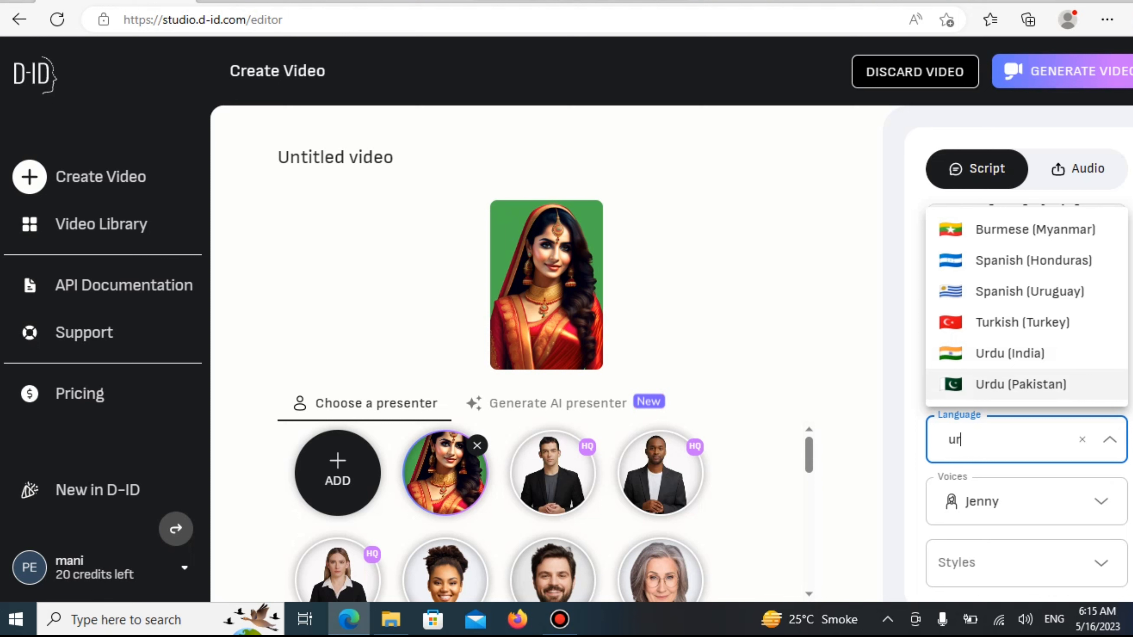
key(Return)
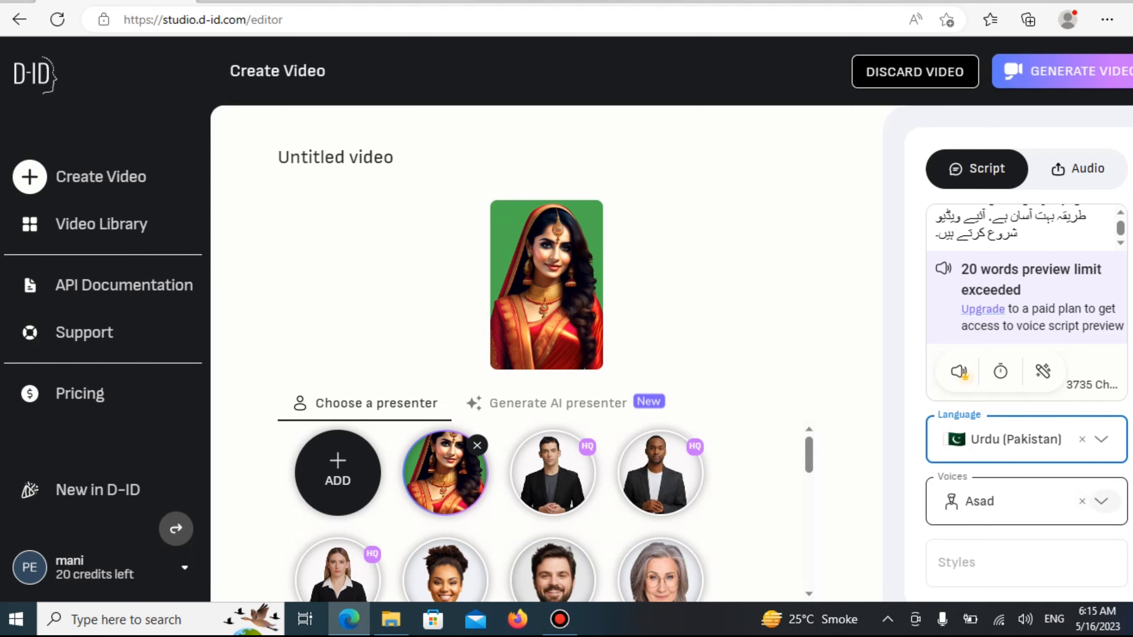
click(1101, 500)
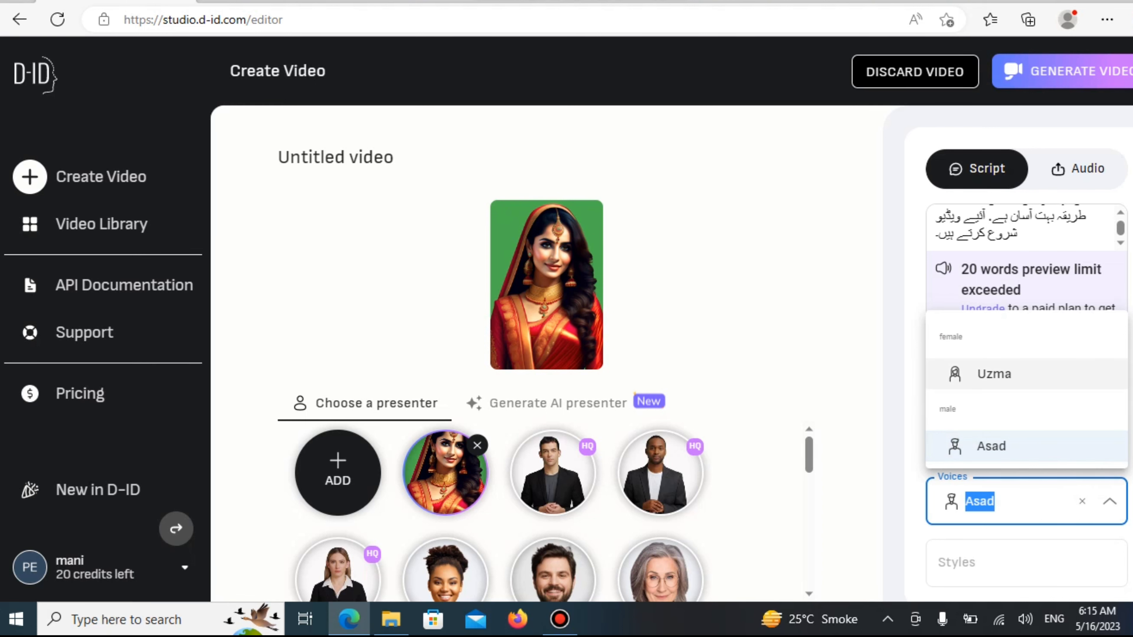
click(994, 373)
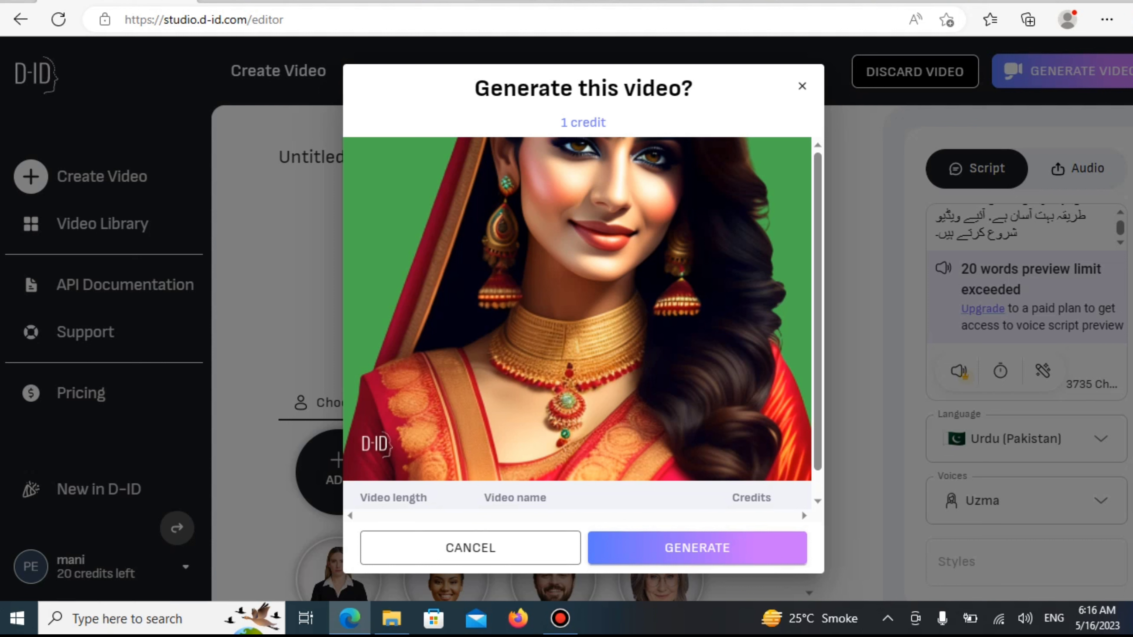
Review the generation summary for the untitled video and generate it.
scroll(577, 322, down, 1)
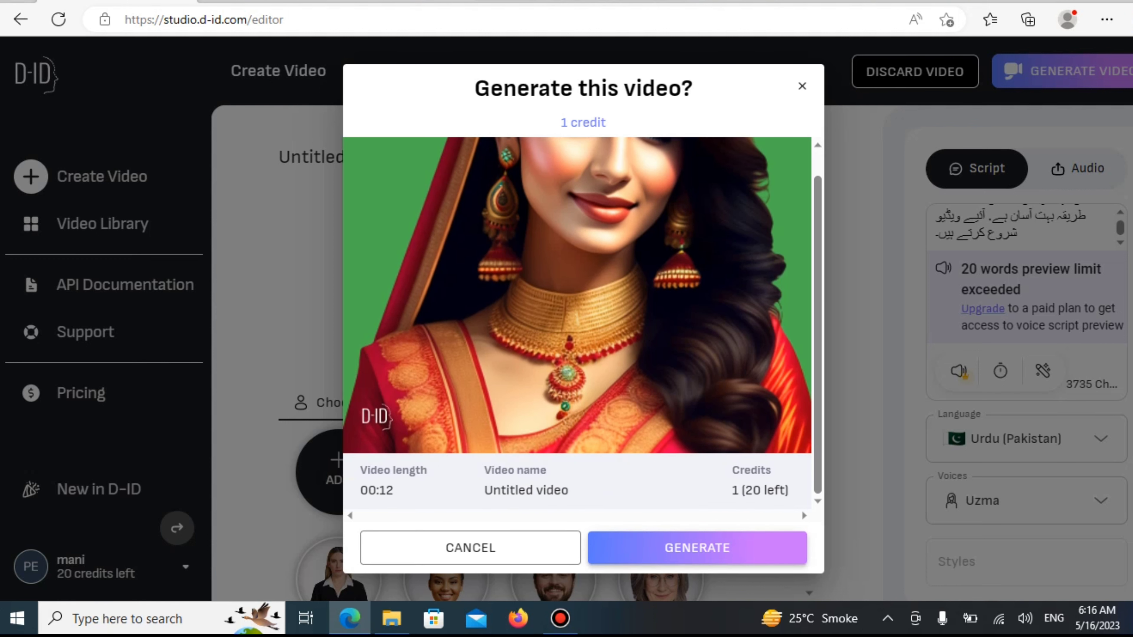
key(Return)
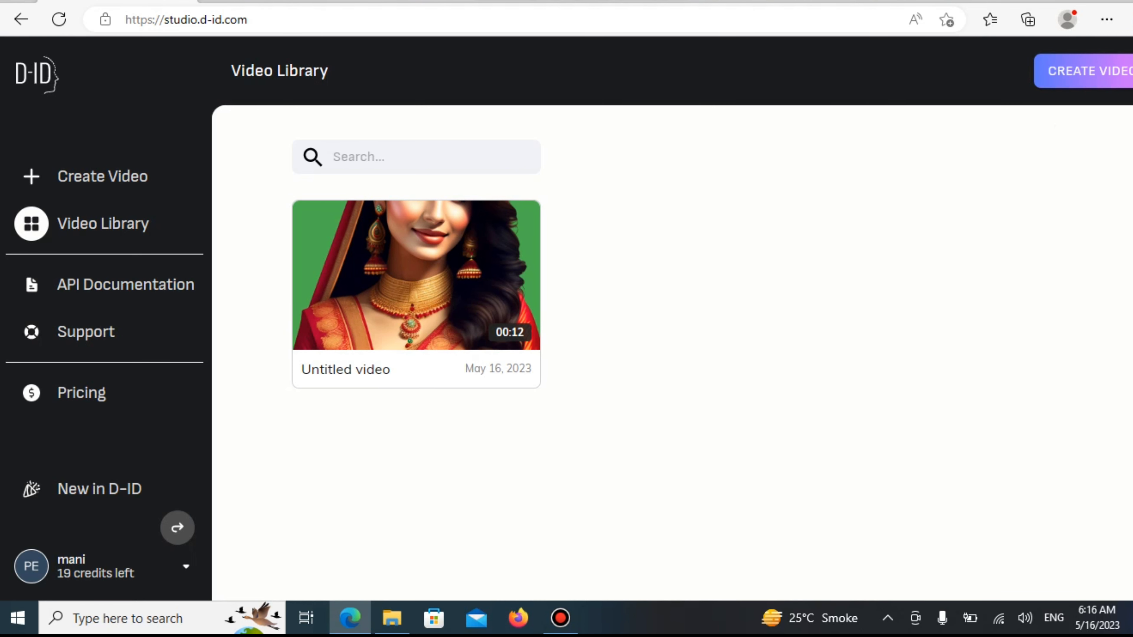
mouse_move(417, 275)
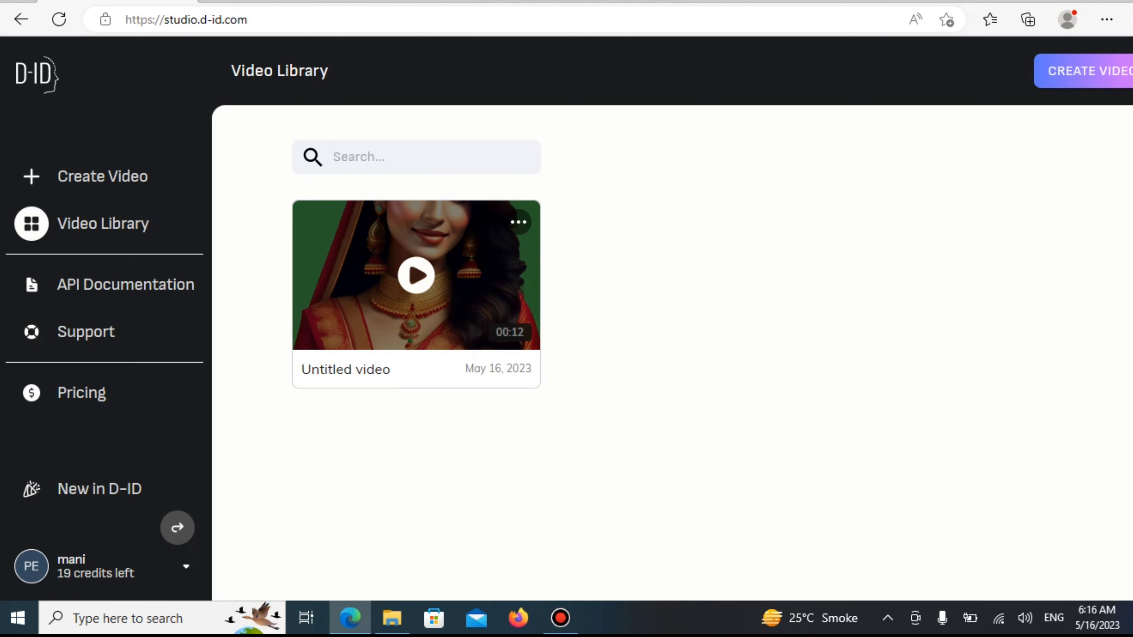
Download the generated untitled video from the Video Library and close its options.
click(518, 222)
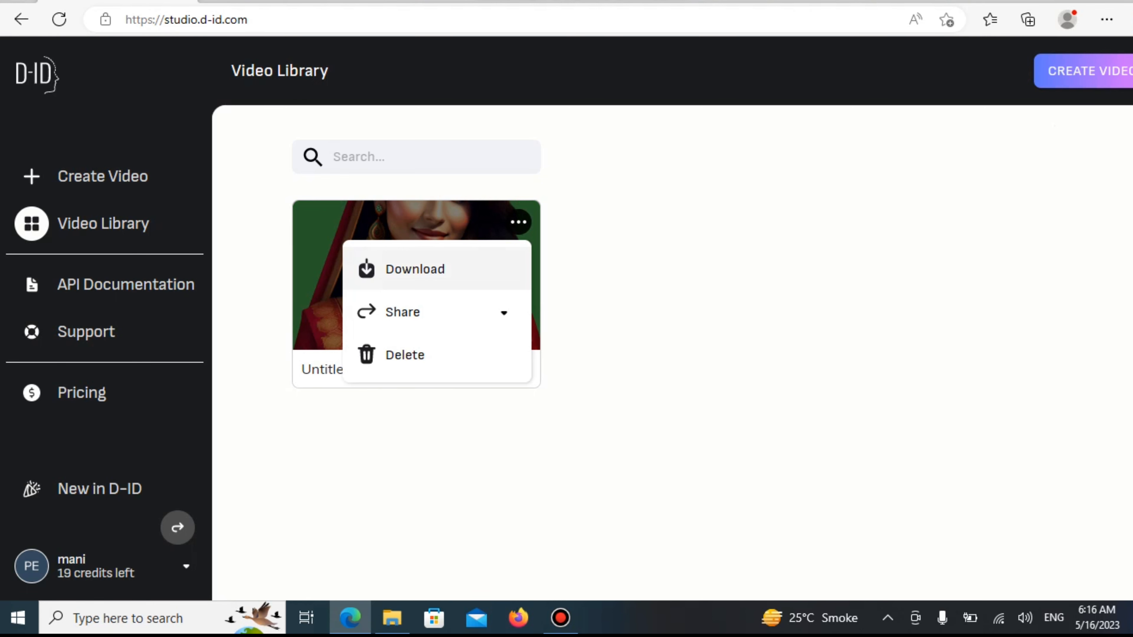
click(414, 269)
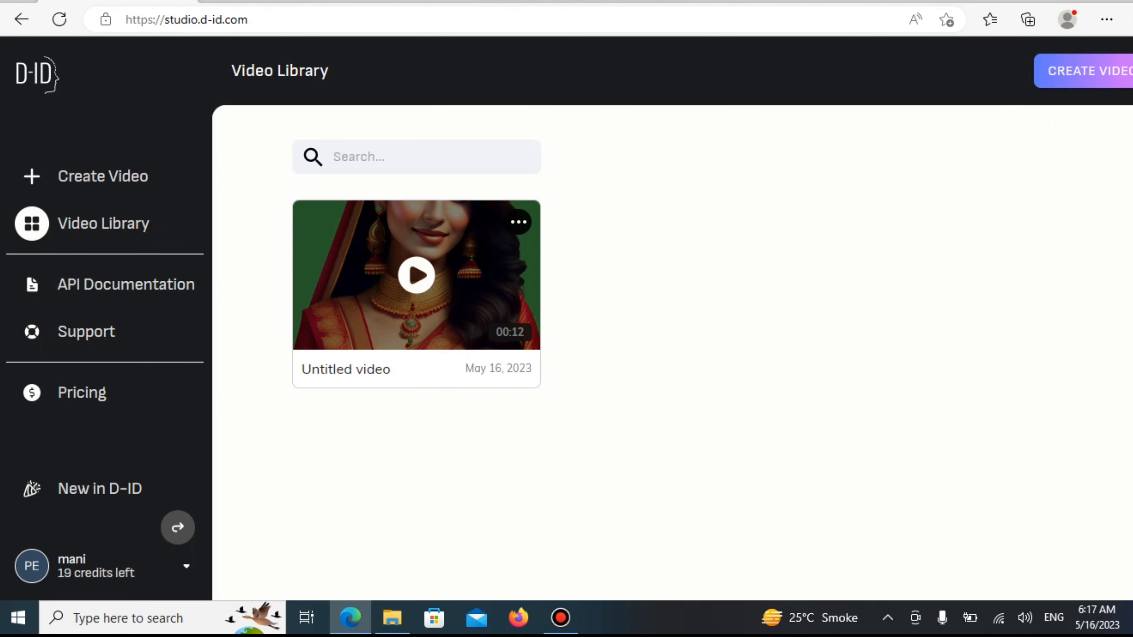
click(518, 221)
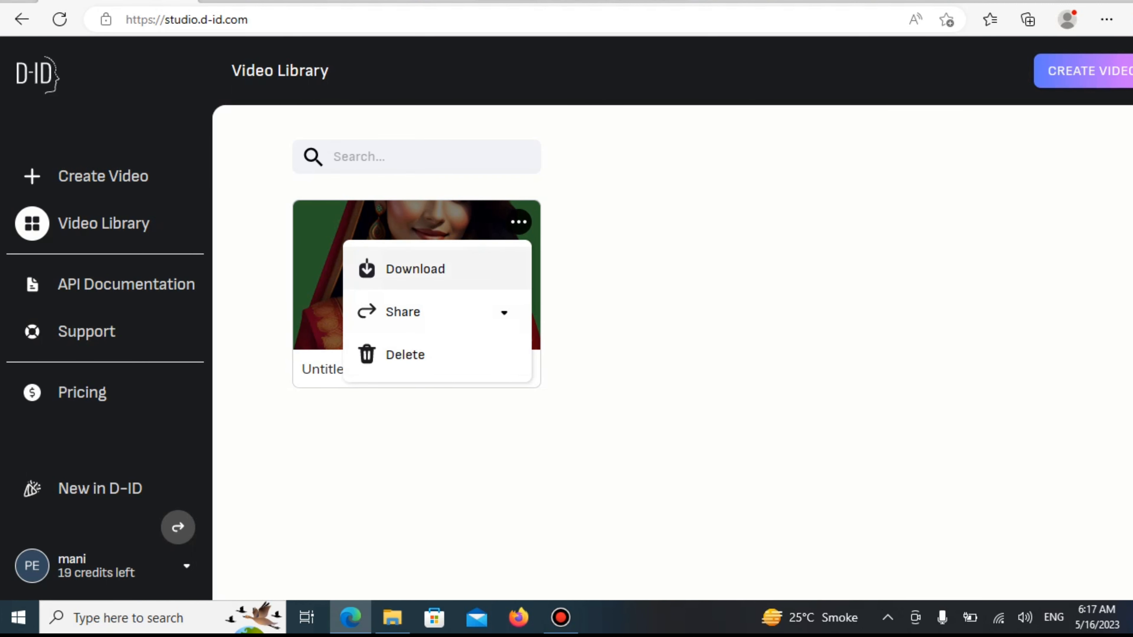
click(415, 269)
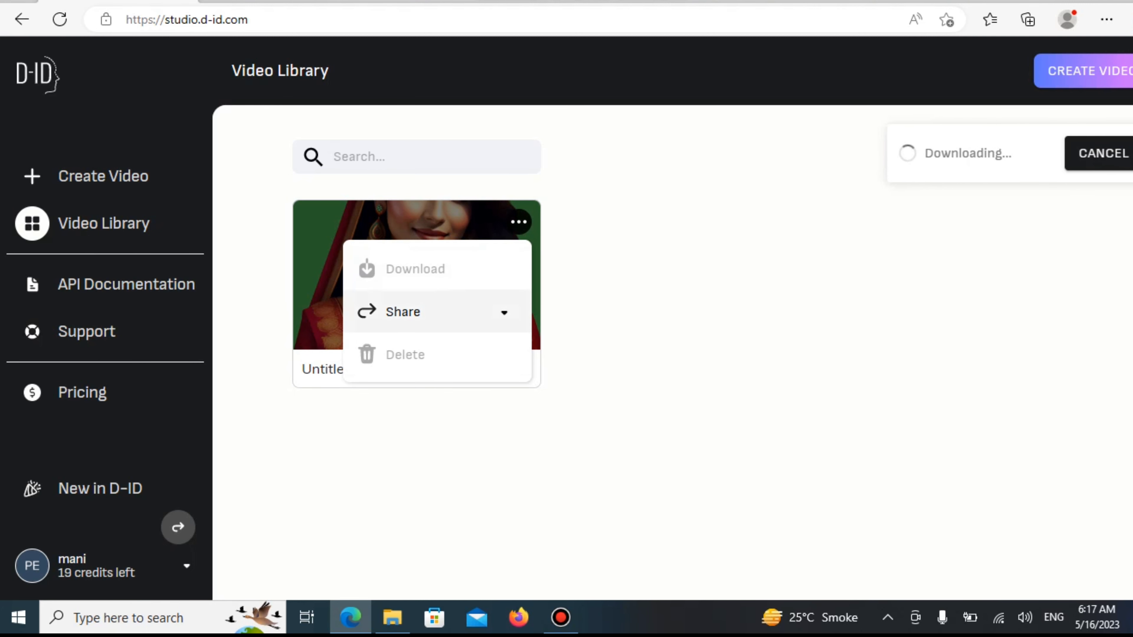
key(Escape)
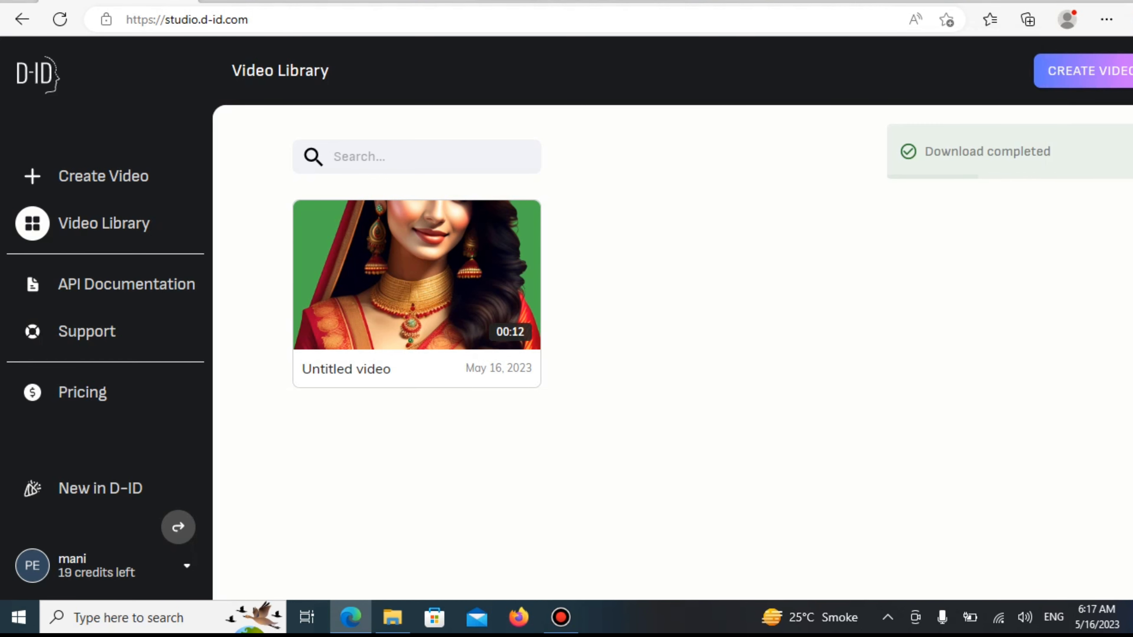
click(561, 617)
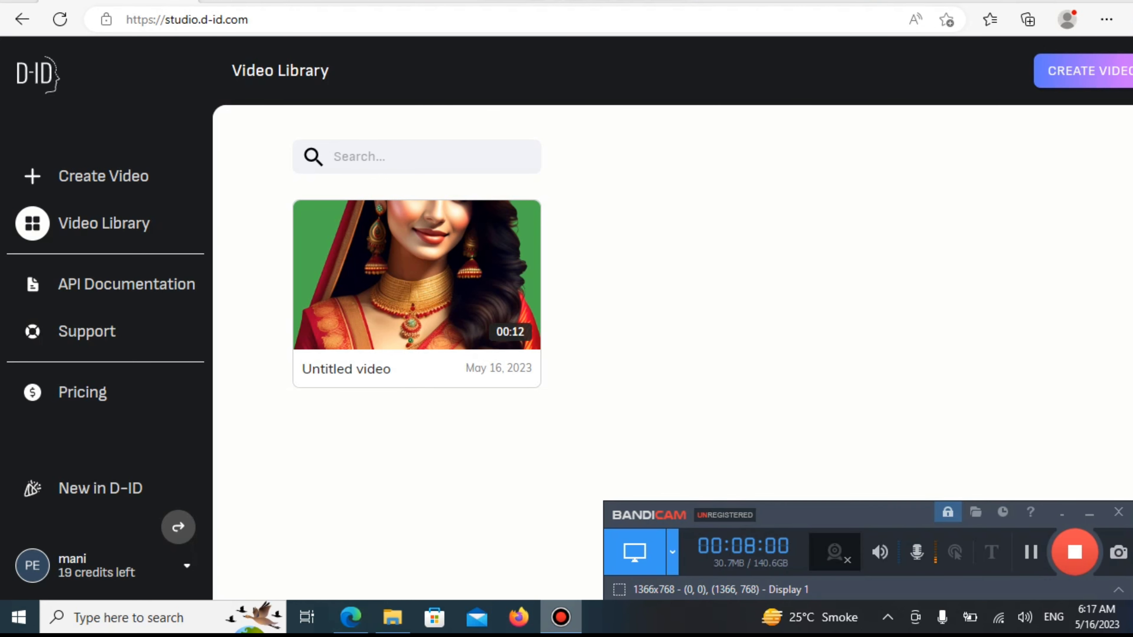